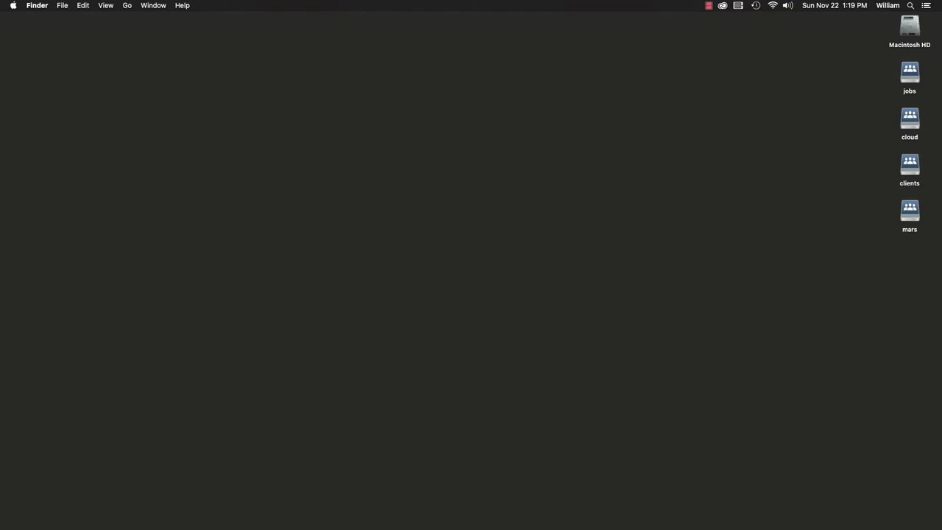
# Check the Downloads folder in a new Finder window, then close it.
pyautogui.press('super+n')
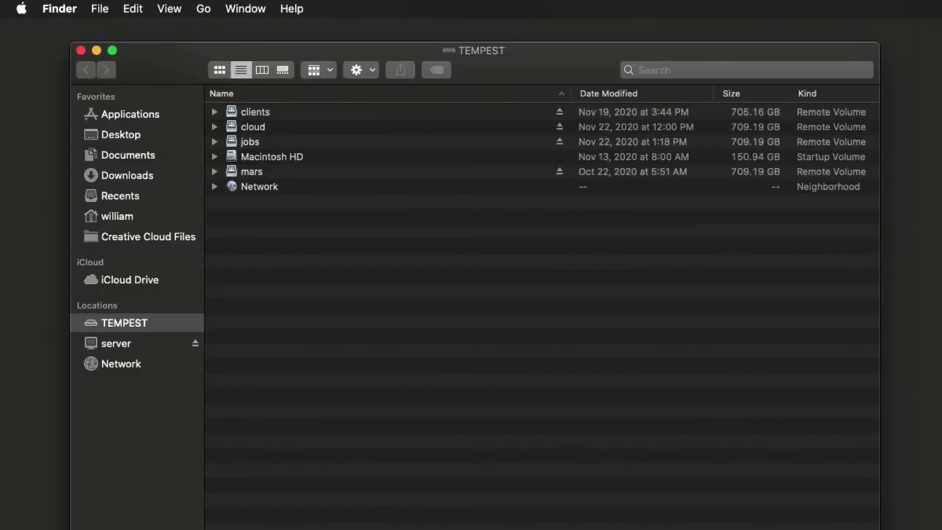
pyautogui.click(147, 175)
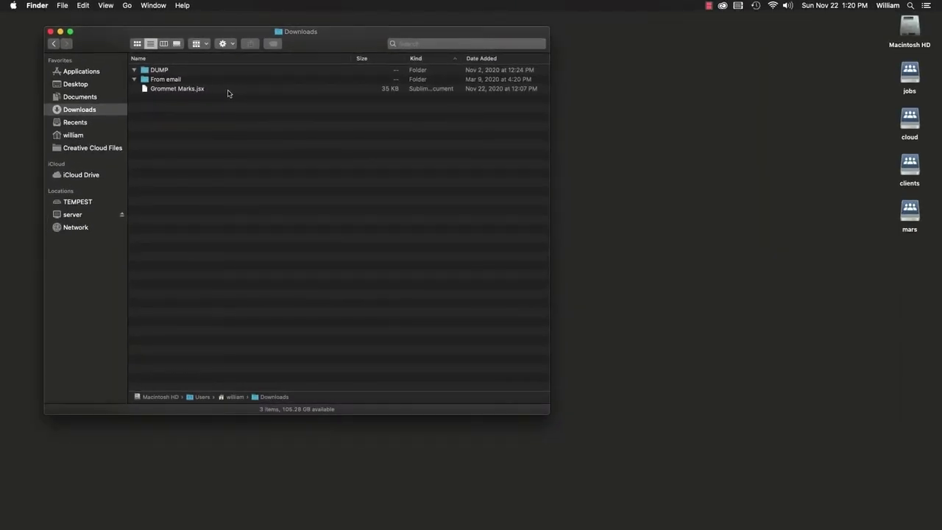
pyautogui.press('super+w')
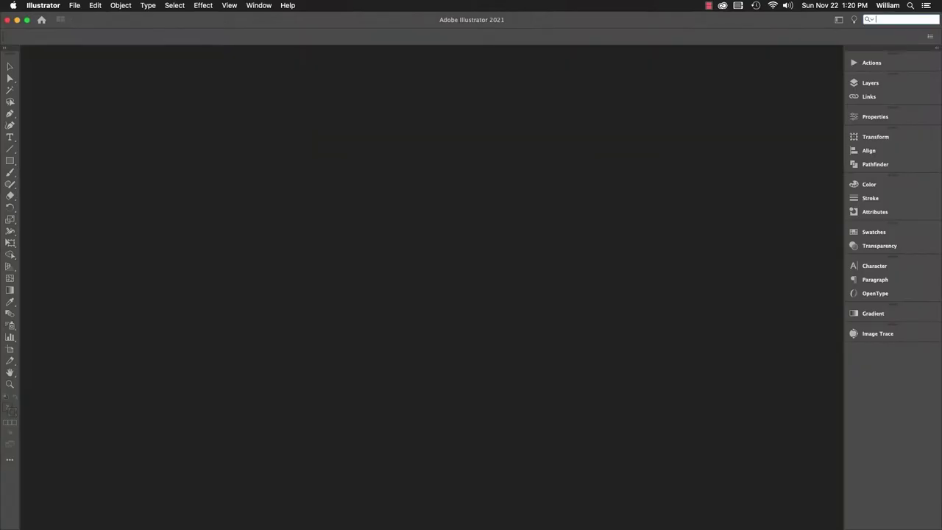
# Create a new 40 × 30 in CMYK document with the custom preset.
pyautogui.click(74, 6)
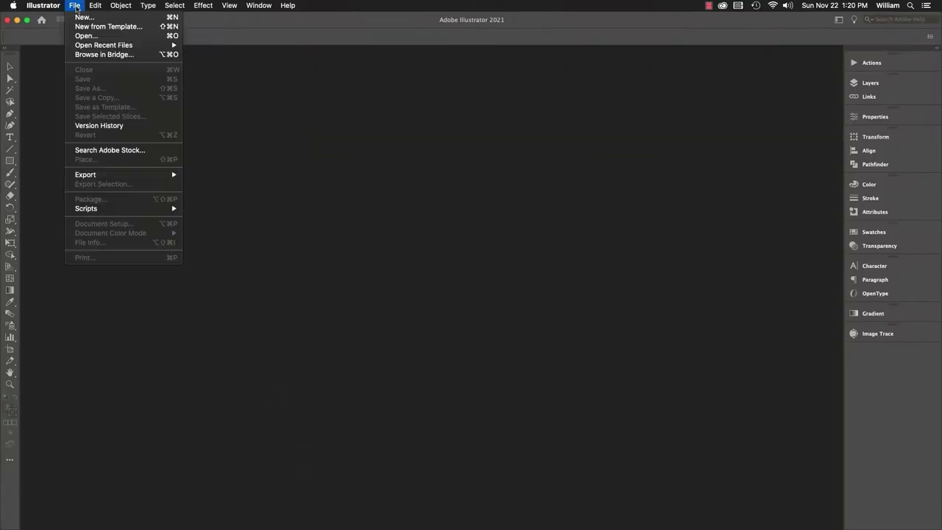
pyautogui.click(77, 17)
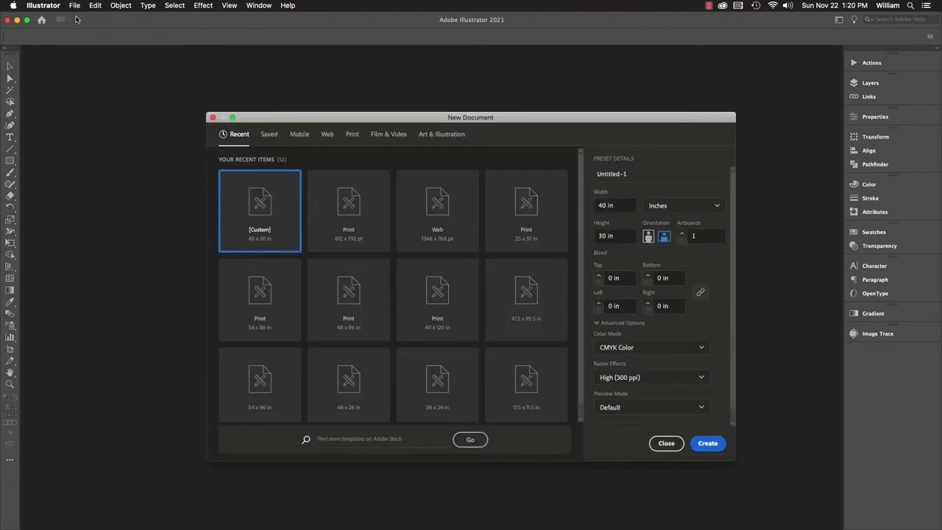
pyautogui.click(708, 444)
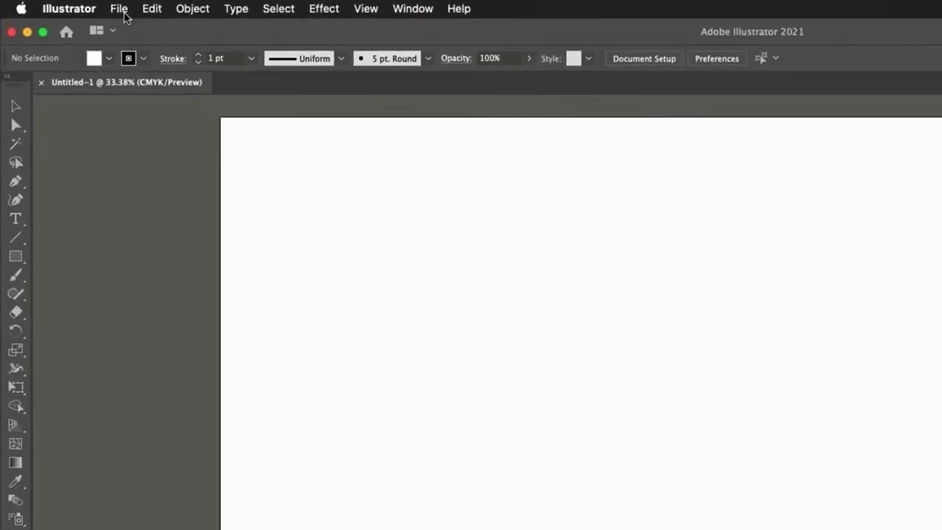
# Run Grommet Marks.jsx from Downloads through File > Scripts > Other Script.
pyautogui.click(74, 5)
pyautogui.moveTo(197, 334)
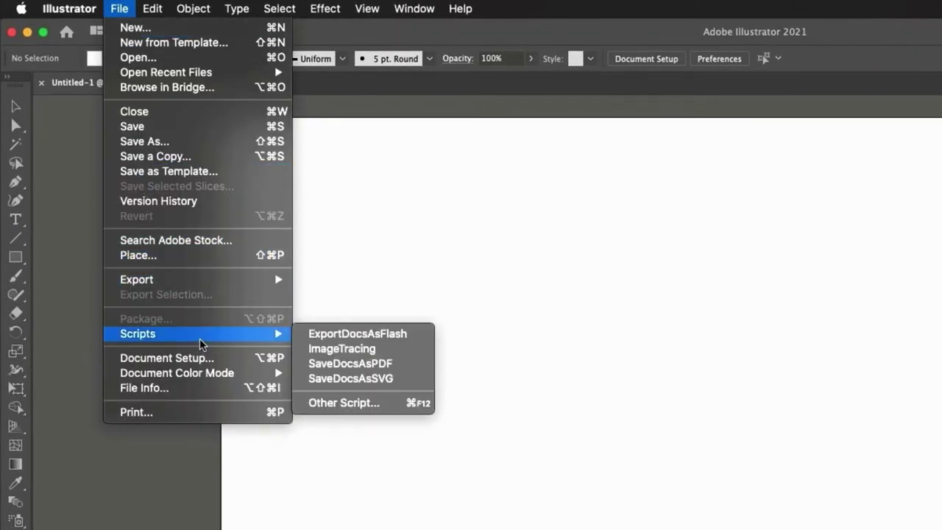
pyautogui.click(383, 403)
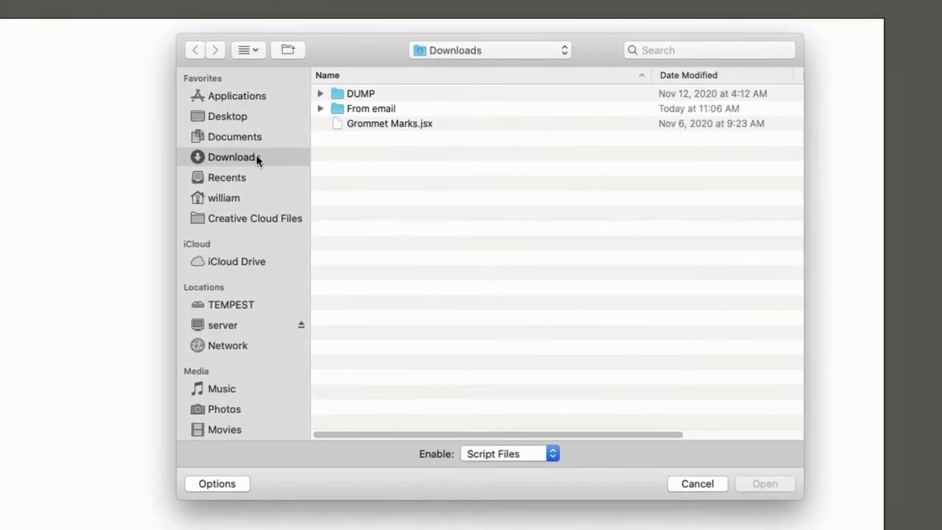
pyautogui.click(390, 124)
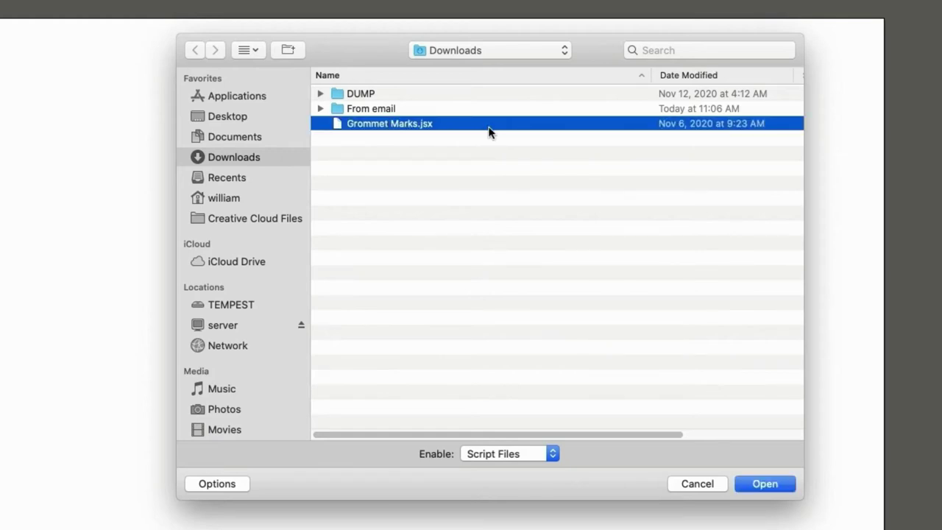
pyautogui.click(758, 482)
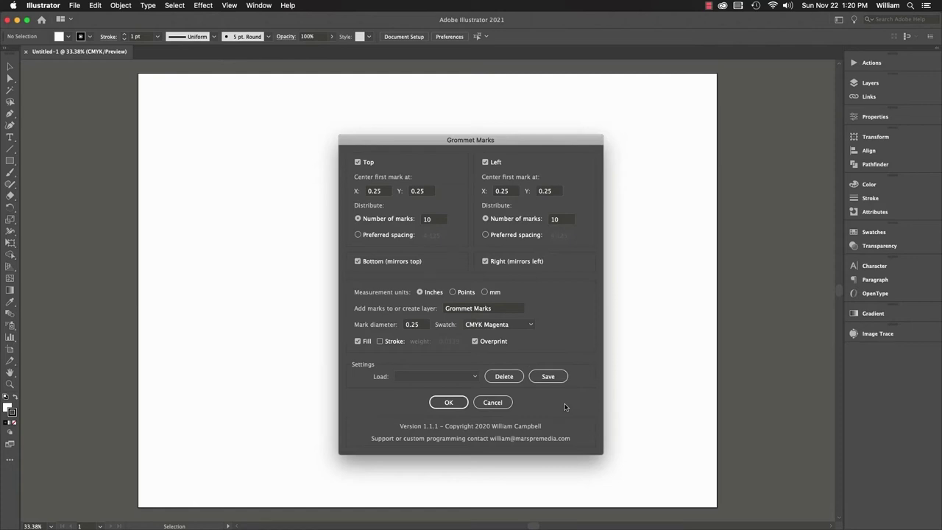
# Accept the settings to place ten magenta 0.25 in grommet marks on each artboard edge.
pyautogui.click(450, 403)
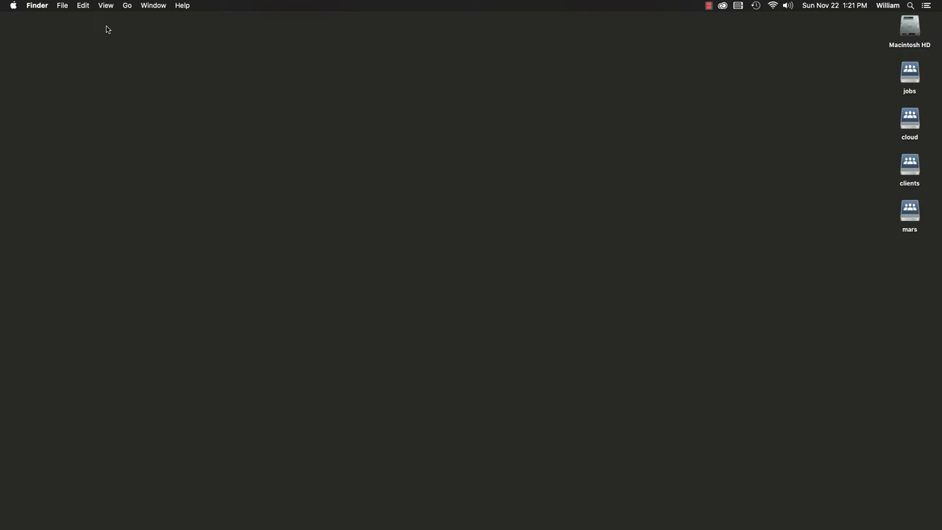
# Browse from Applications through Adobe Illustrator 2021 > Presets > en_US into the Scripts folder.
pyautogui.click(126, 5)
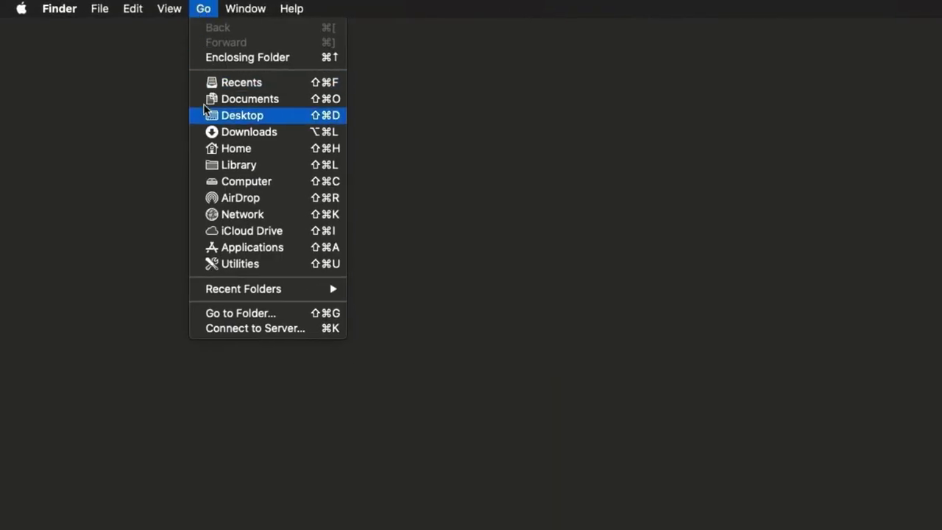
pyautogui.click(222, 252)
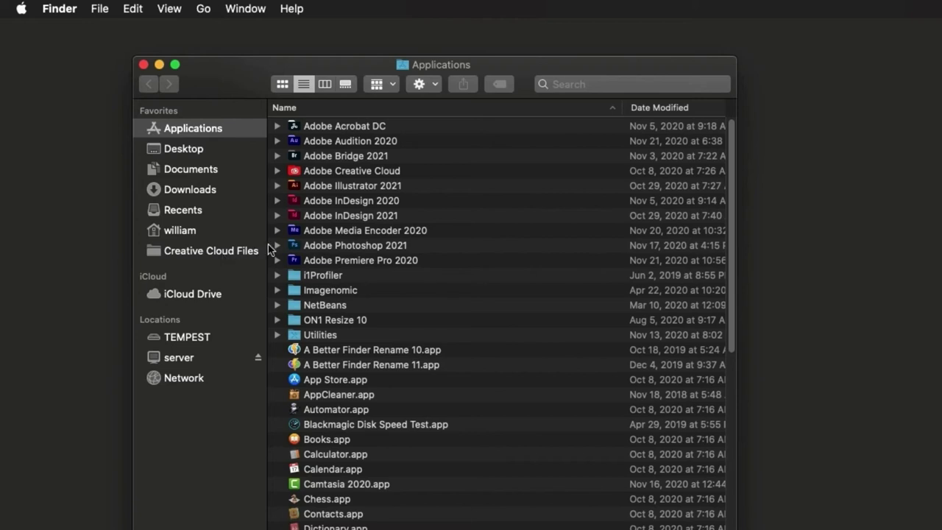
pyautogui.doubleClick(430, 185)
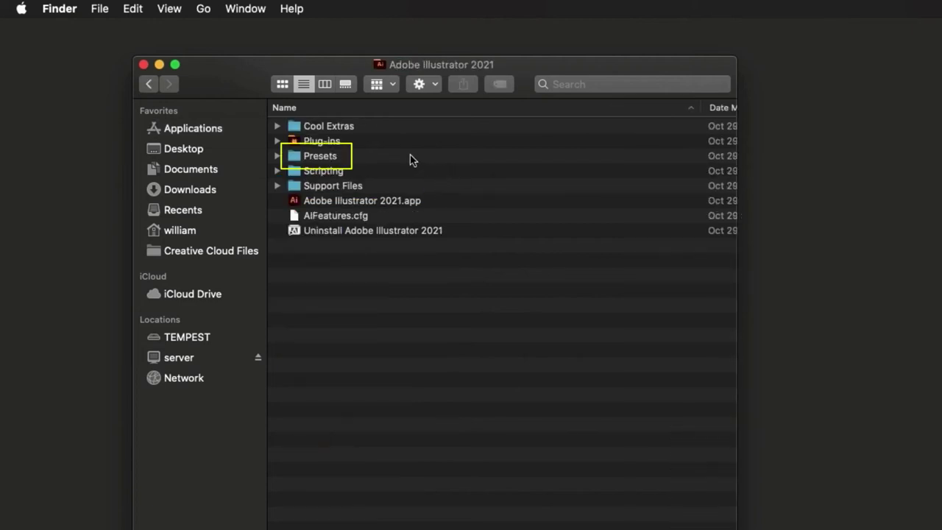
pyautogui.click(410, 156)
pyautogui.doubleClick(410, 155)
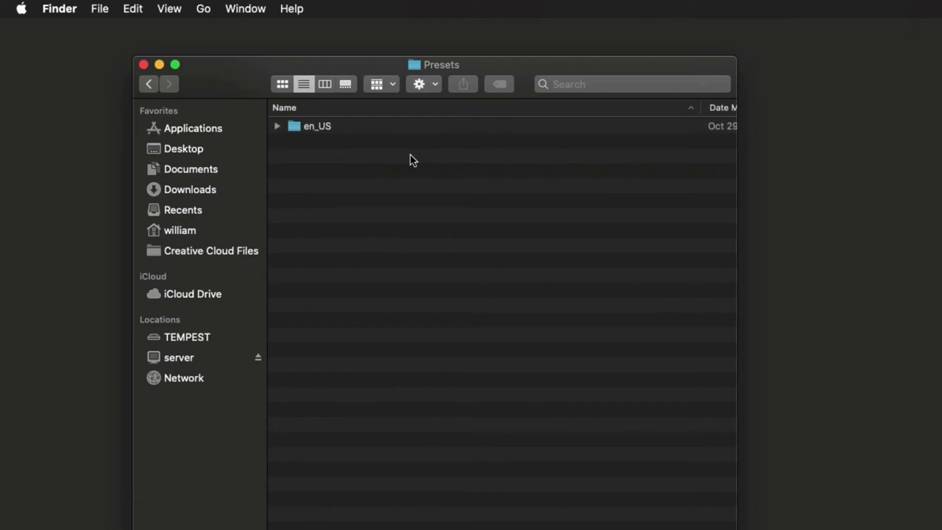
pyautogui.click(369, 132)
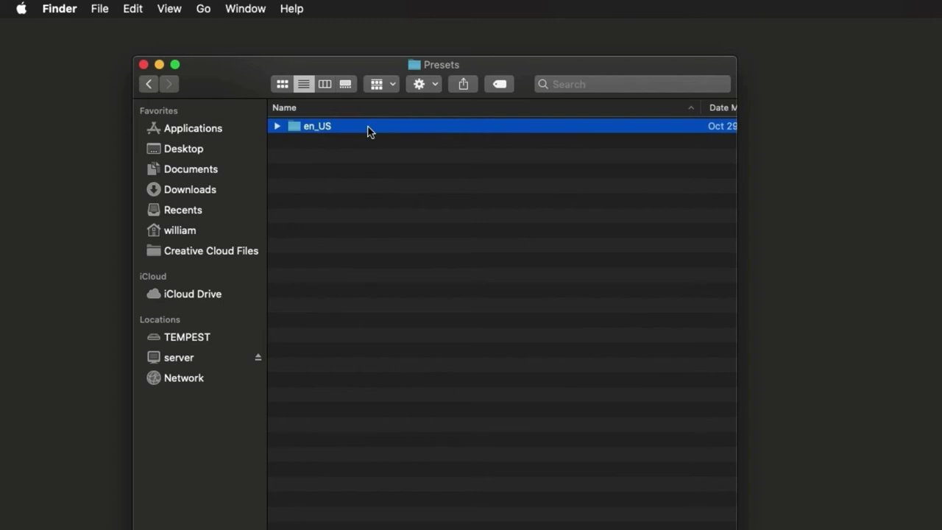
pyautogui.doubleClick(370, 130)
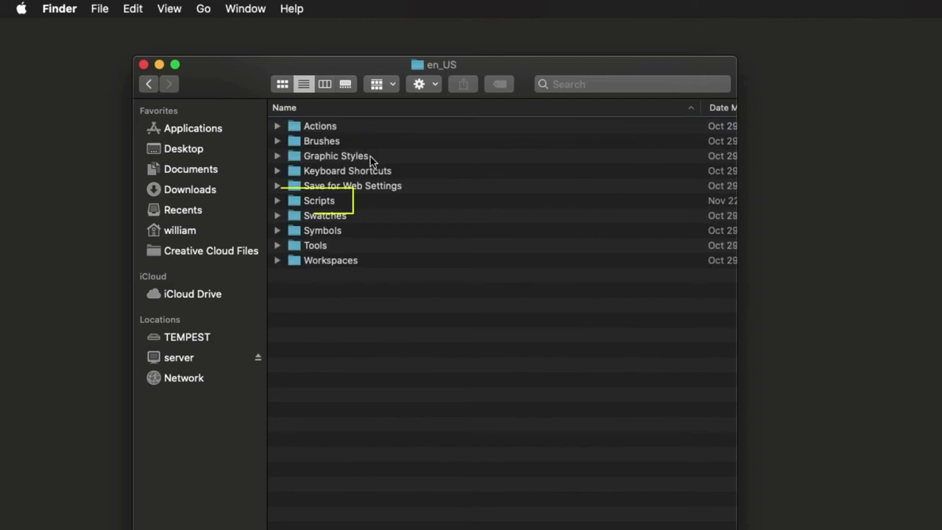
pyautogui.click(377, 203)
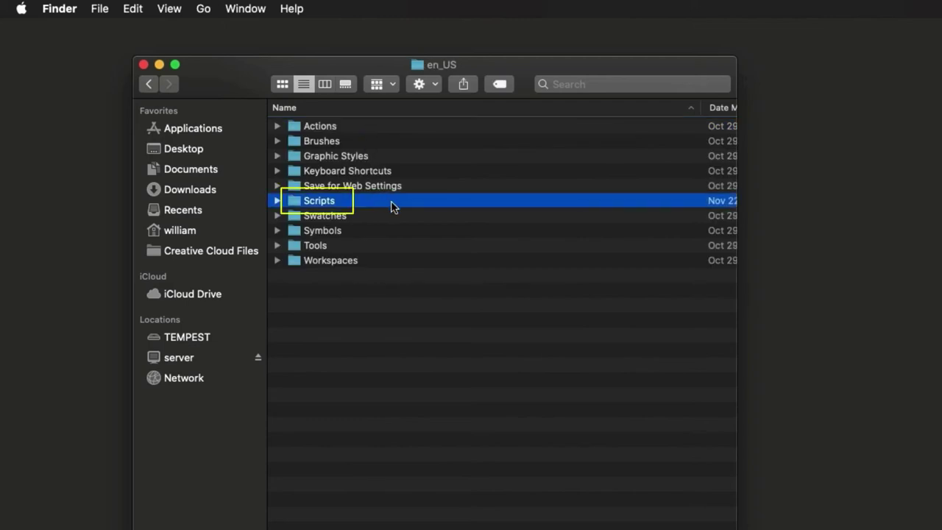
pyautogui.doubleClick(392, 205)
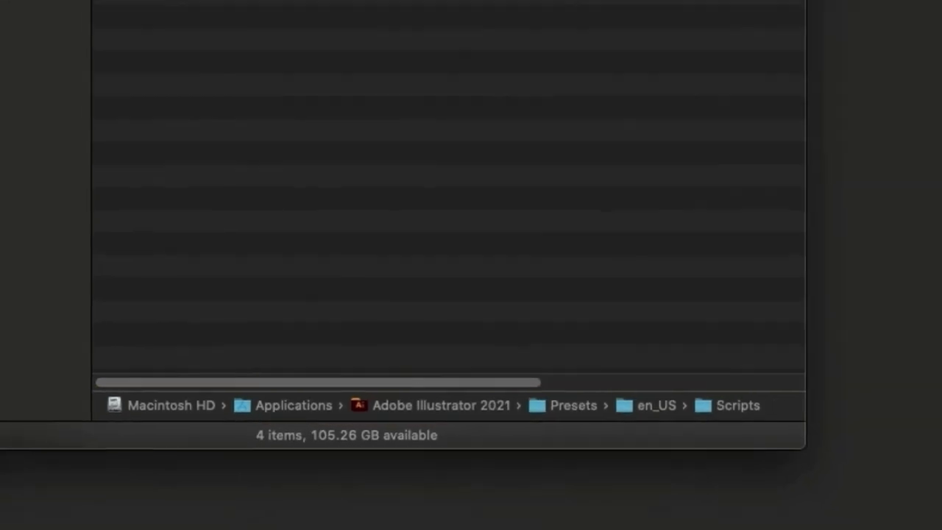
# Open Downloads in a second Finder window and drag Grommet Marks.jsx into the Scripts folder.
pyautogui.press('super+n')
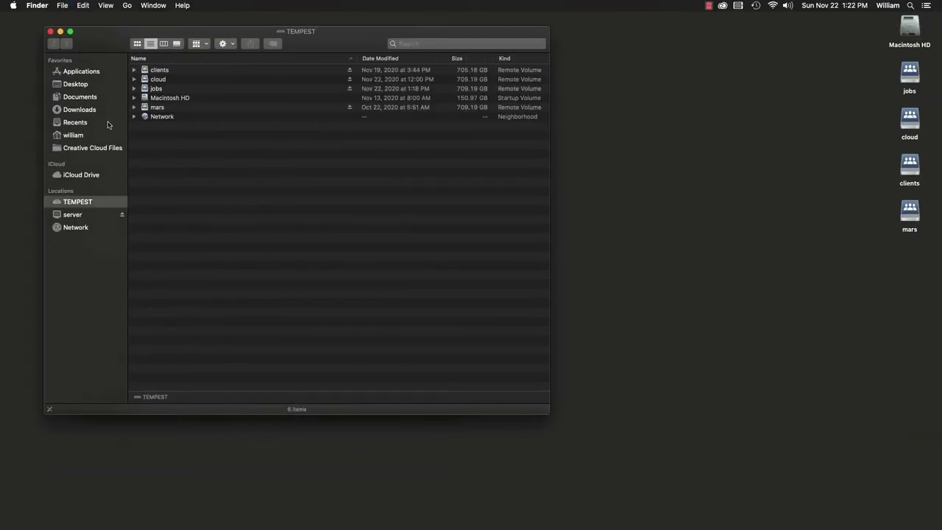
pyautogui.click(104, 112)
pyautogui.moveTo(318, 45); pyautogui.dragTo(588, 100)
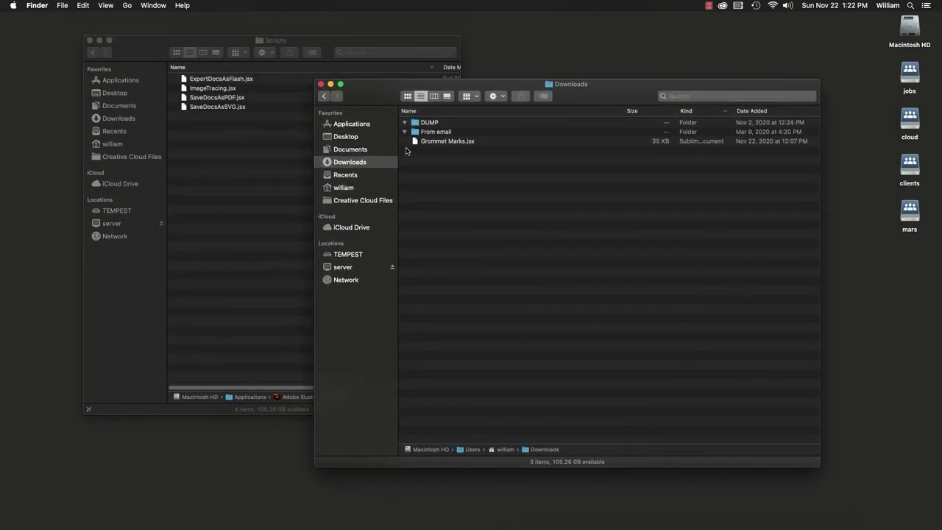
pyautogui.moveTo(416, 143); pyautogui.dragTo(239, 183)
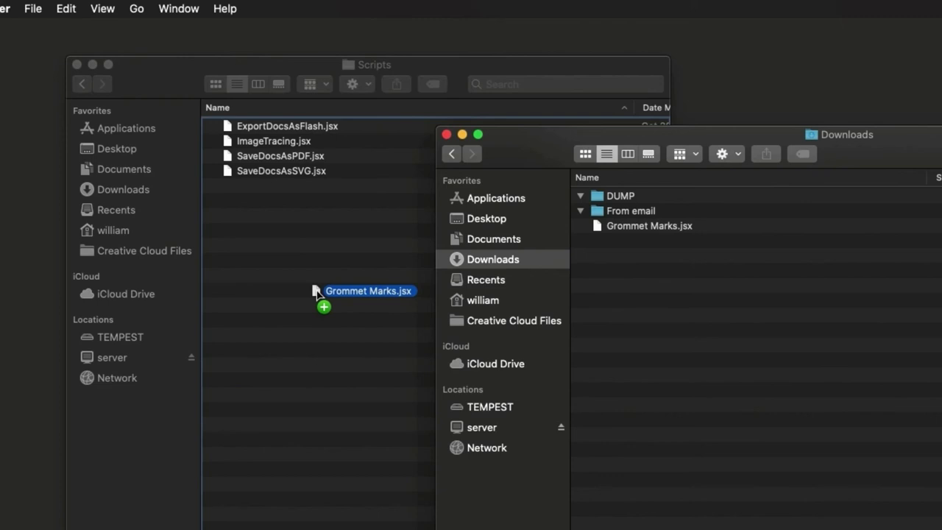
pyautogui.moveTo(317, 291); pyautogui.dragTo(313, 293)
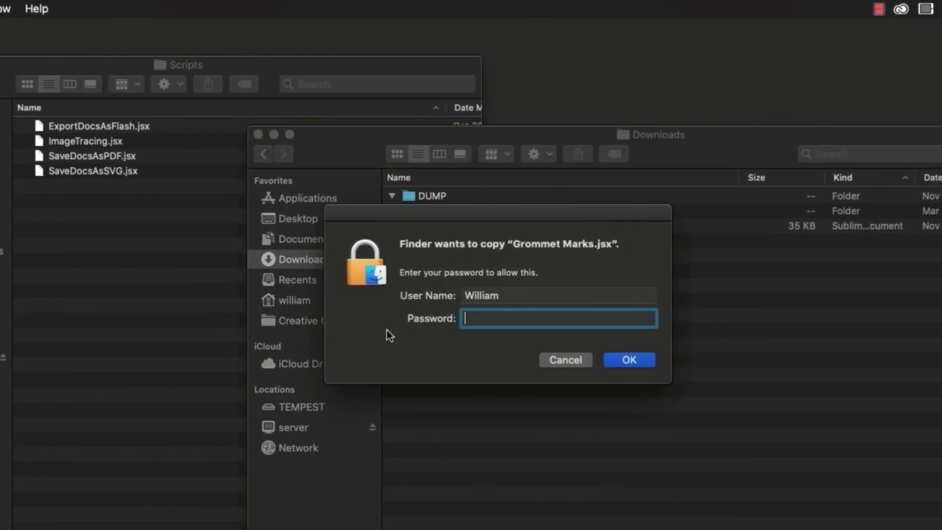
# Enter the admin password to allow the copy, then close both Finder windows.
pyautogui.write('•••••••')
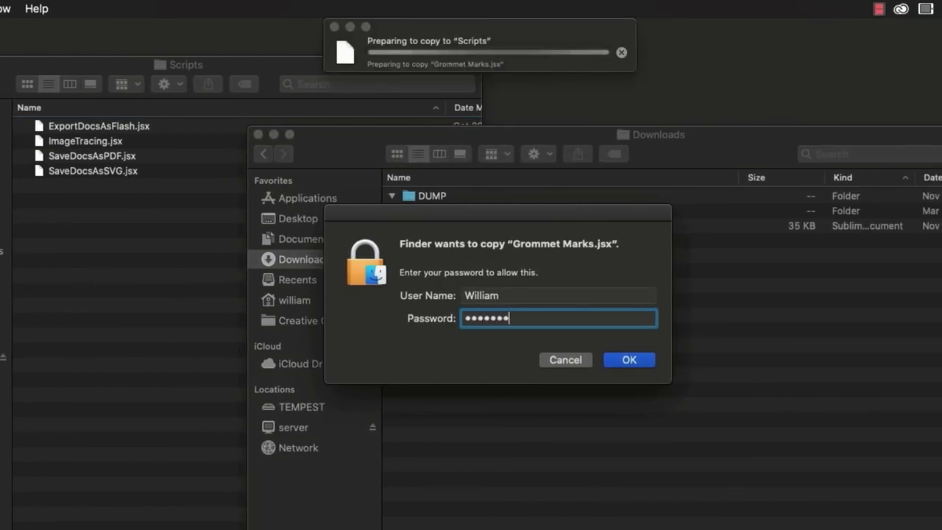
pyautogui.write('•')
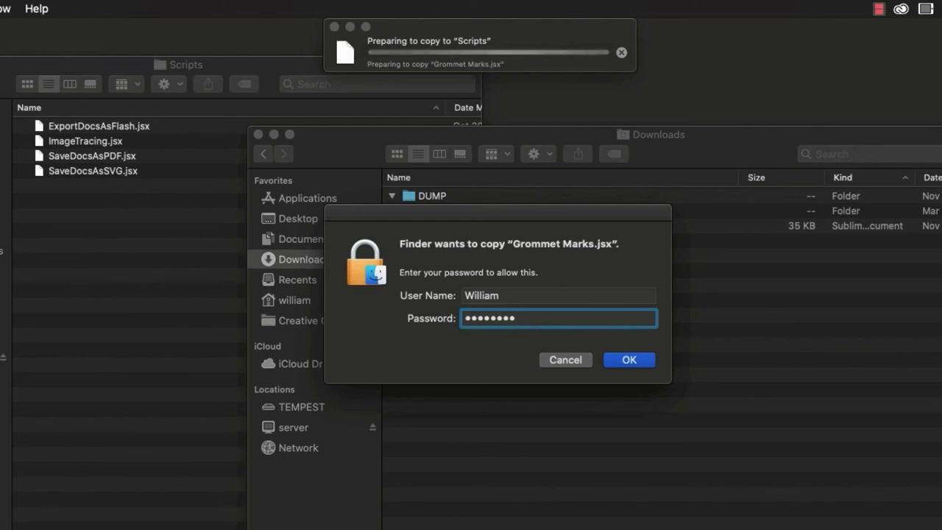
pyautogui.press('Return')
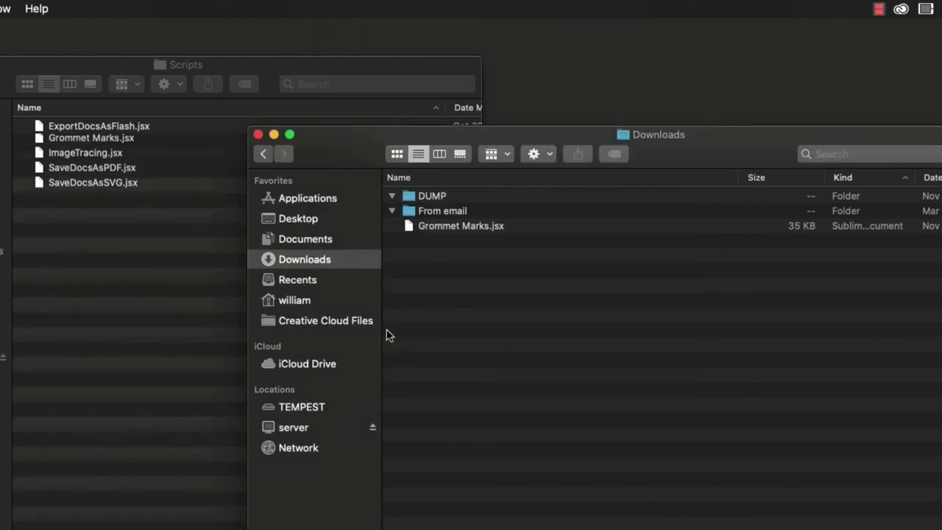
pyautogui.click(258, 136)
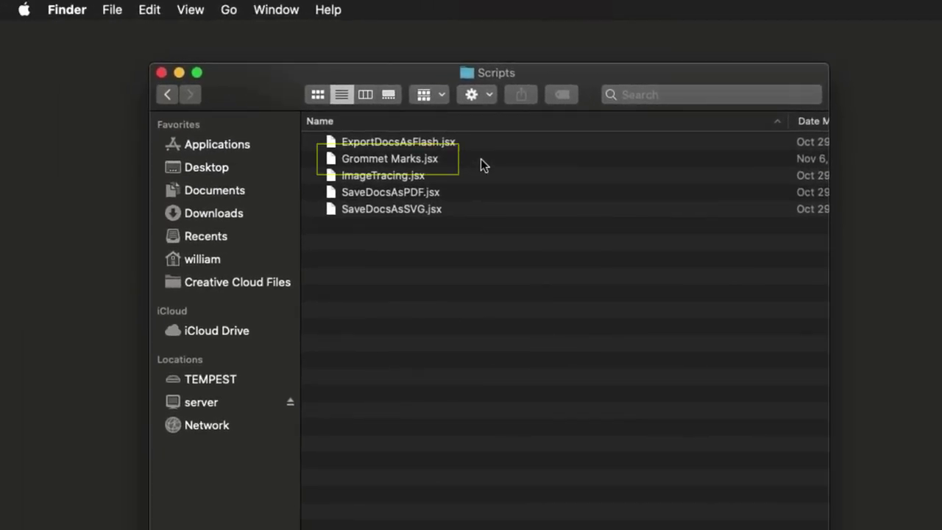
pyautogui.press('super+w')
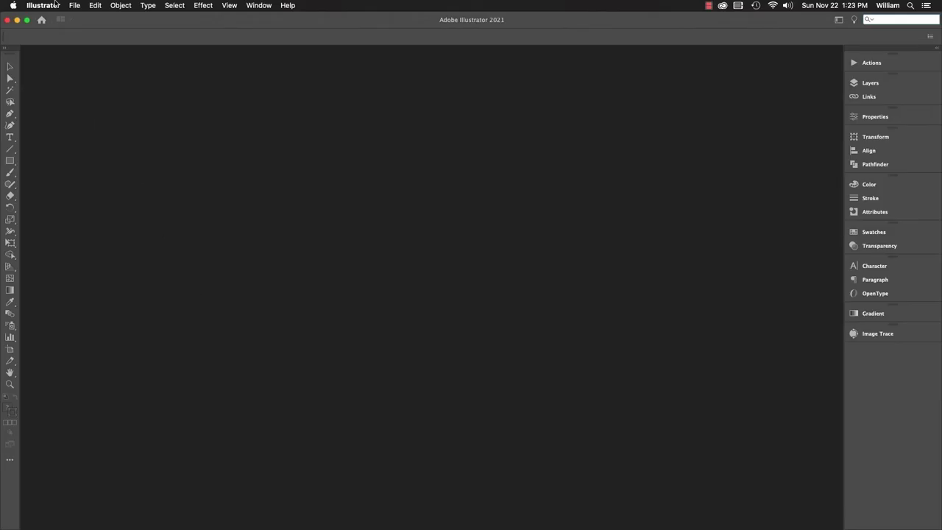
# Restart Illustrator so it loads the new script, and create a new blank document.
pyautogui.click(56, 4)
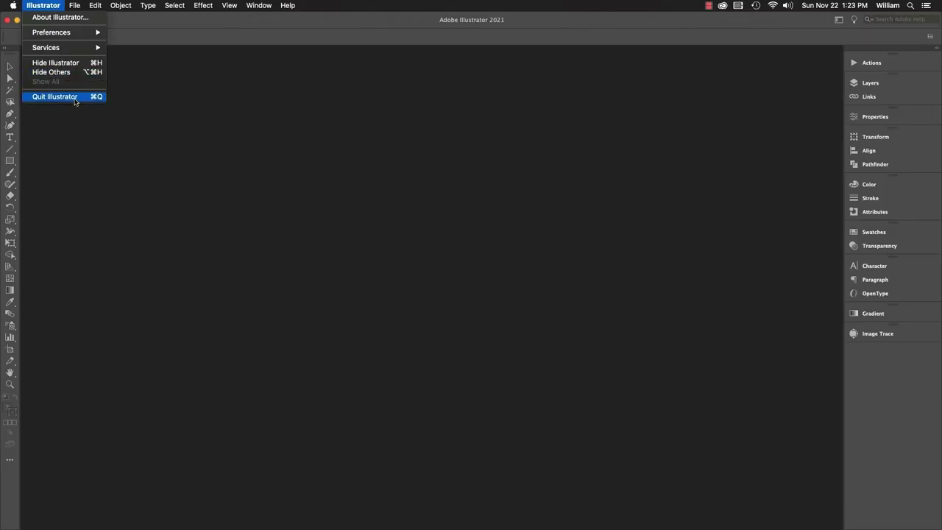
pyautogui.click(74, 102)
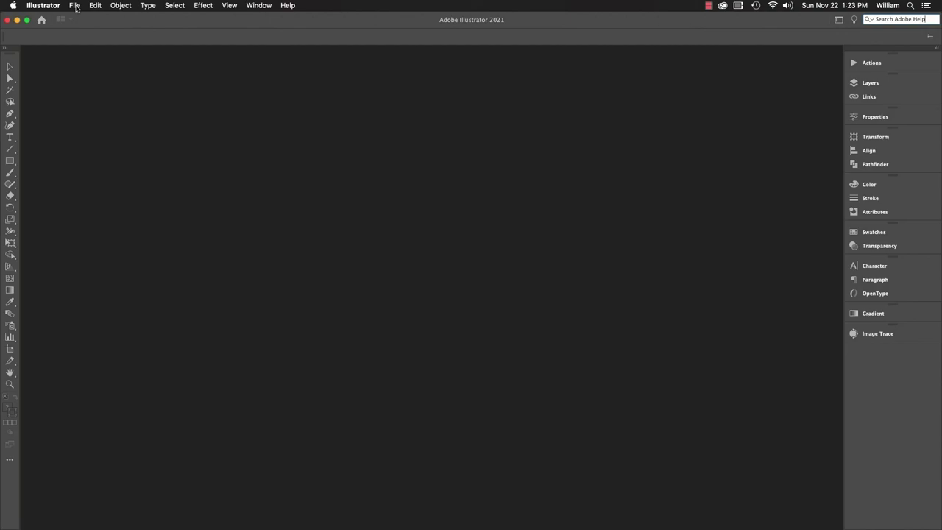
pyautogui.click(75, 5)
pyautogui.click(78, 16)
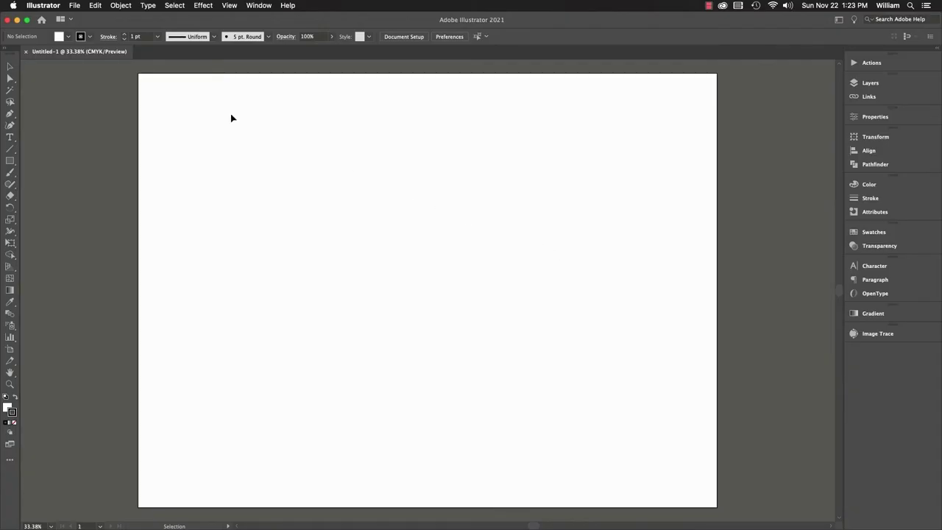
# Run Grommet Marks from the File > Scripts menu.
pyautogui.click(74, 5)
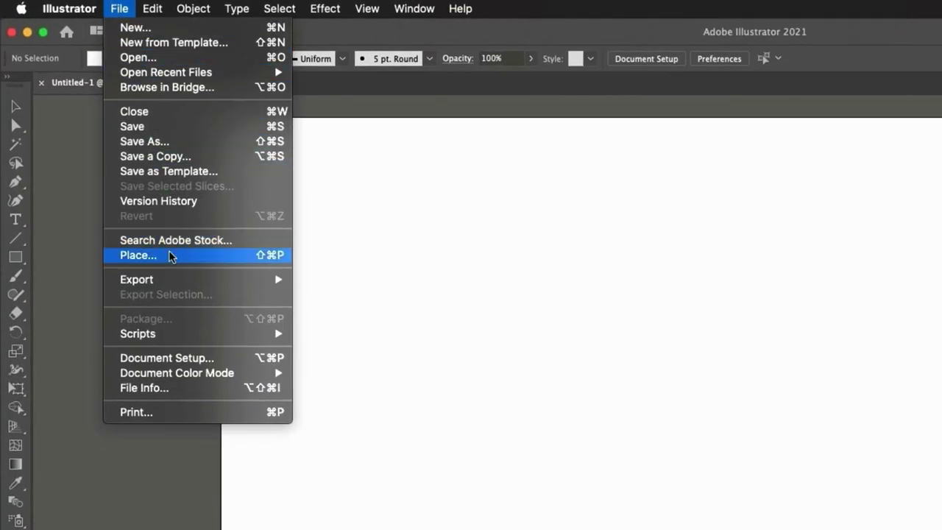
pyautogui.moveTo(188, 334)
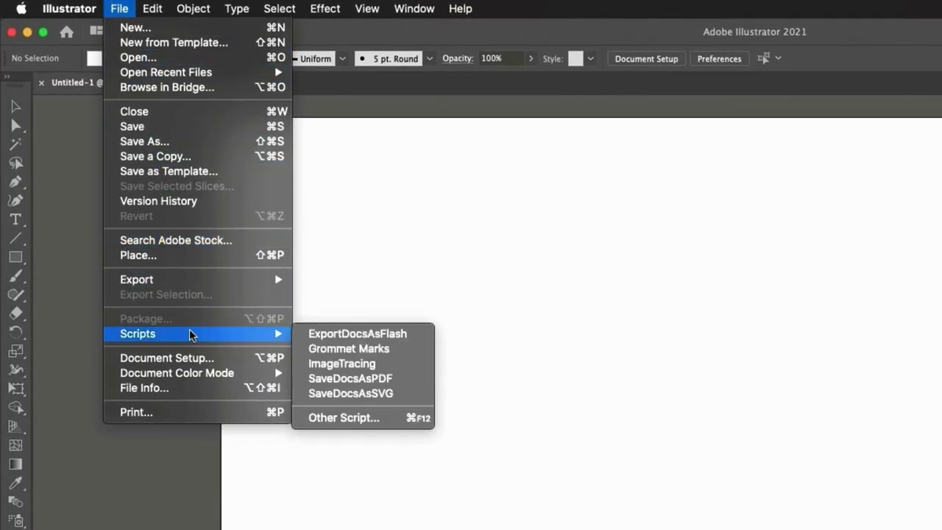
pyautogui.click(417, 349)
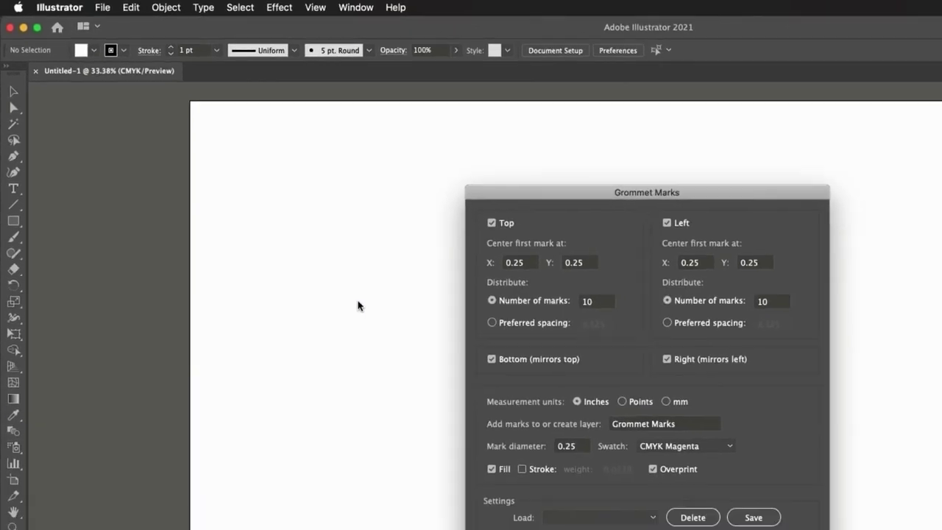